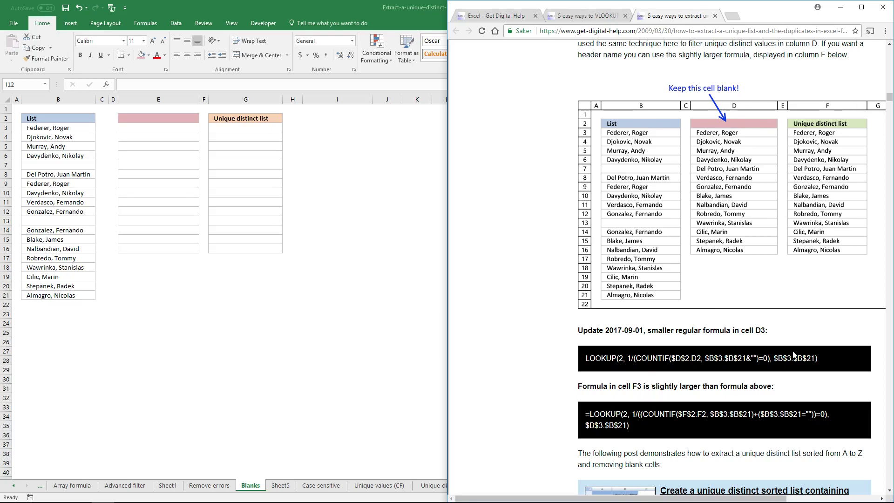
# Copy the smaller D3 LOOKUP/COUNTIF formula from the Get Digital Help article
pyautogui.moveTo(819, 362); pyautogui.dragTo(584, 361)
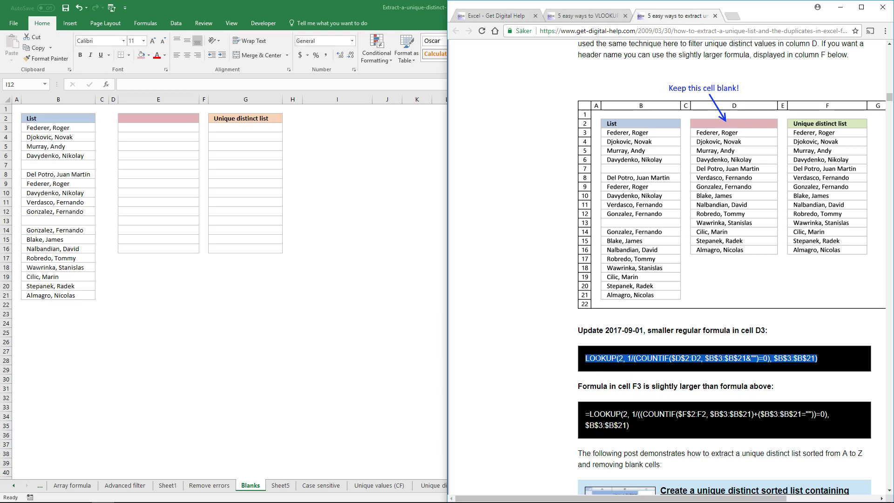
# Paste the LOOKUP/COUNTIF formula into E3 and repoint its expanding range to $E$2:E2
pyautogui.click(179, 128)
pyautogui.press('super+Up')
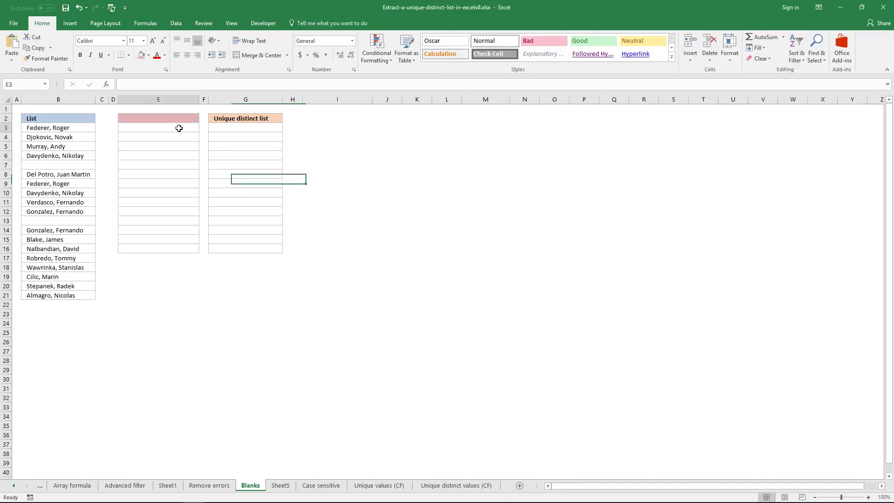
pyautogui.doubleClick(178, 127)
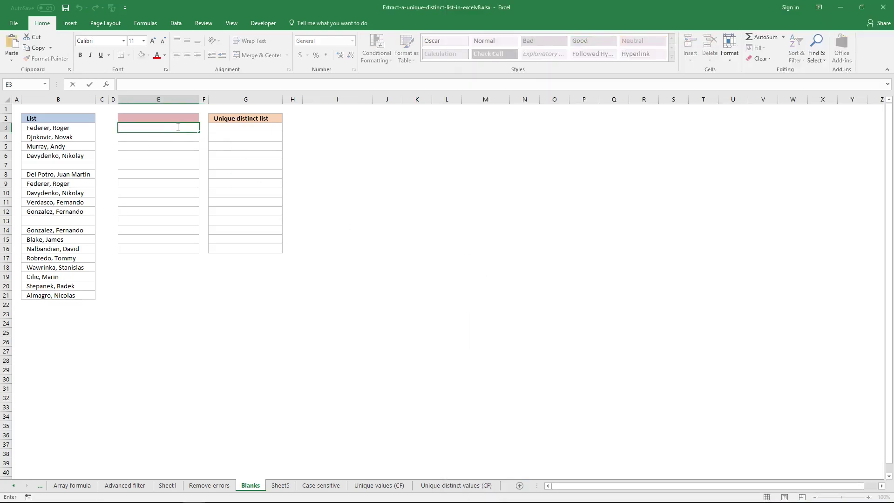
pyautogui.write('=LOOKUP(2, 1/(COUNTIF($D$2:D2, $B$3:$B$21&"")=0), $B$3:$B$21)')
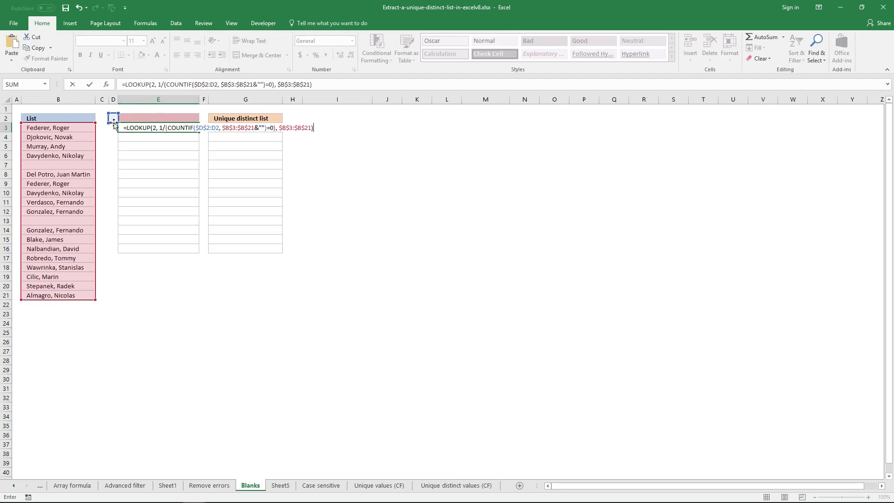
pyautogui.moveTo(119, 124); pyautogui.dragTo(134, 122)
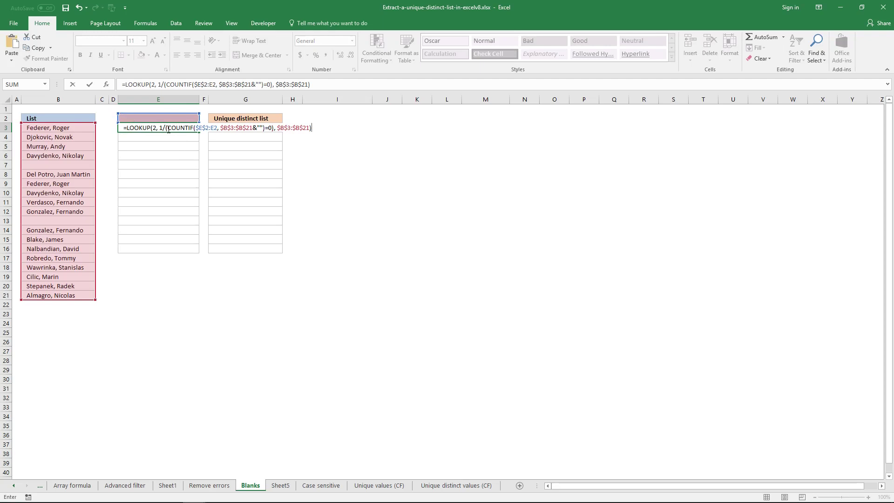
pyautogui.click(323, 86)
# Fill E3's formula down to E16, listing 14 unique names from Almagro to Djokovic
pyautogui.press('Return')
pyautogui.click(187, 125)
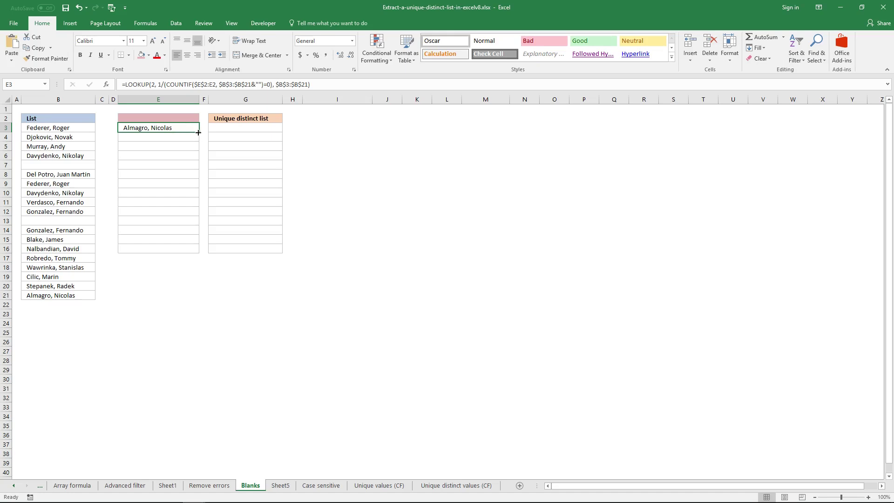
pyautogui.moveTo(199, 133); pyautogui.dragTo(201, 252)
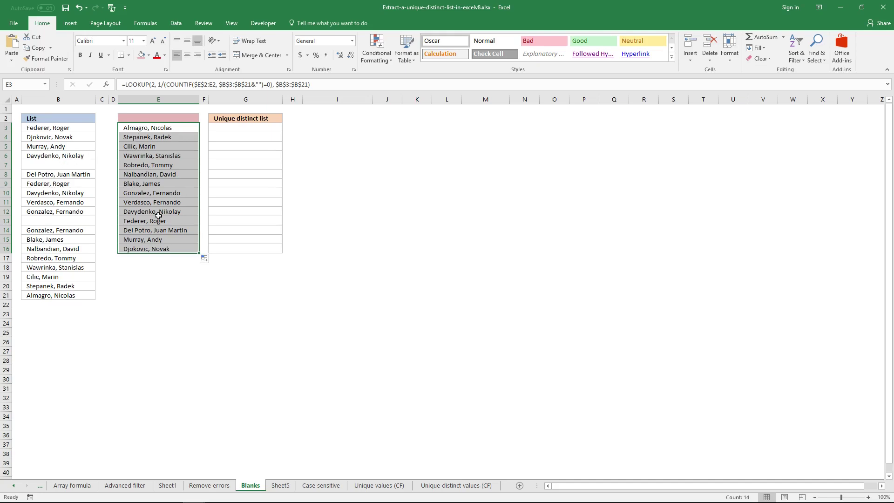
pyautogui.hotkey('shift', 'F8')
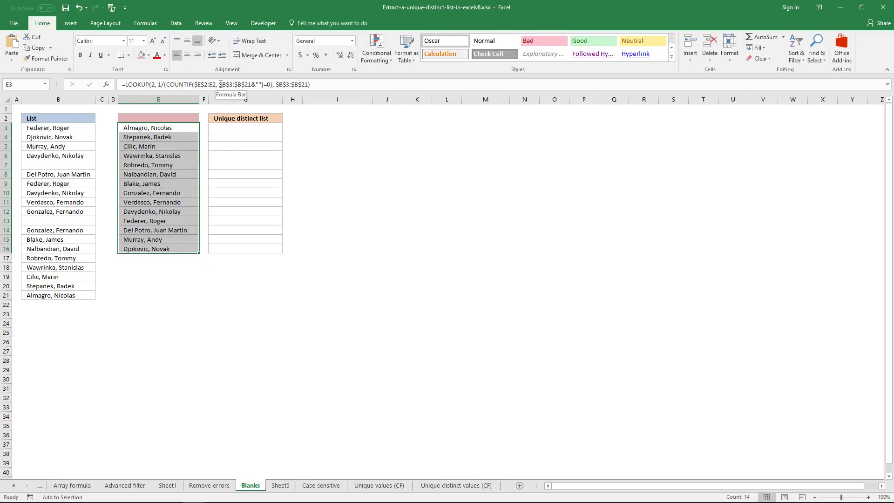
# Enter =B3:B21 as an array formula across helper range I3:I21
pyautogui.click(326, 129)
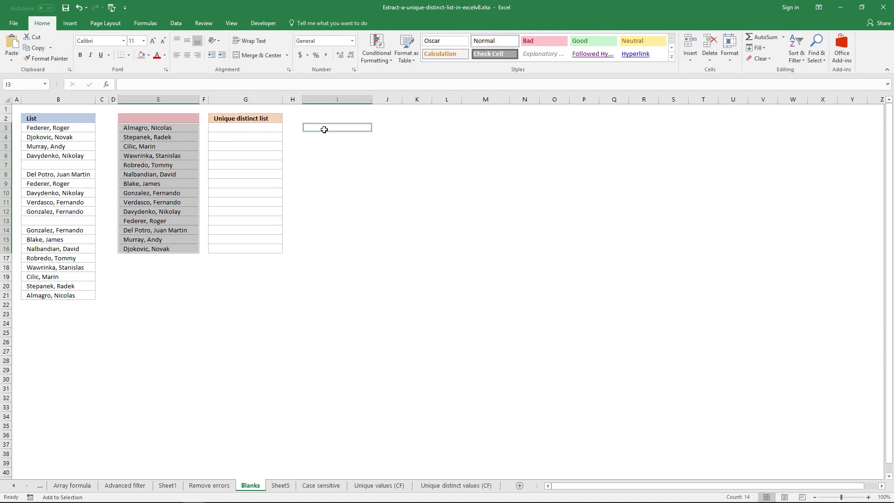
pyautogui.click(326, 128)
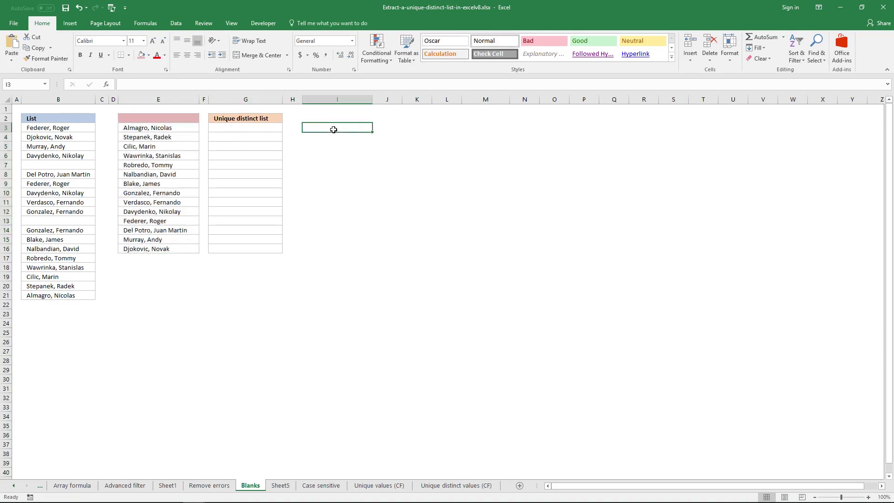
pyautogui.write('=')
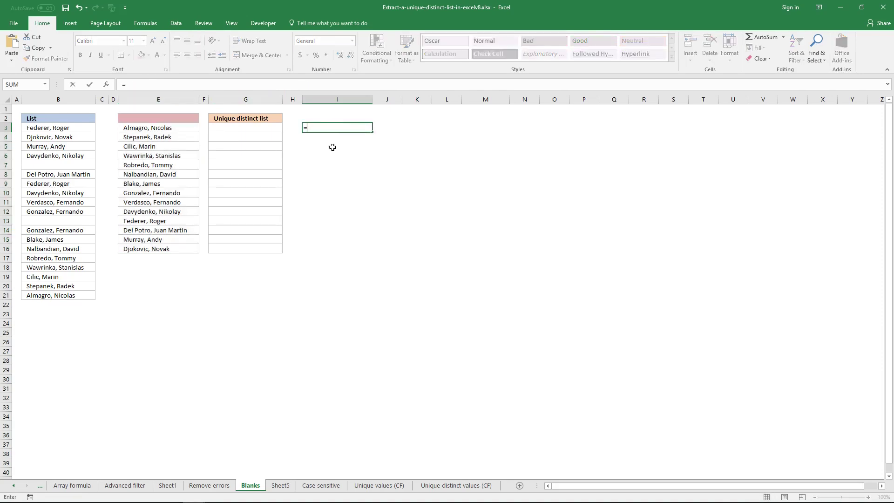
pyautogui.moveTo(81, 126); pyautogui.dragTo(89, 292)
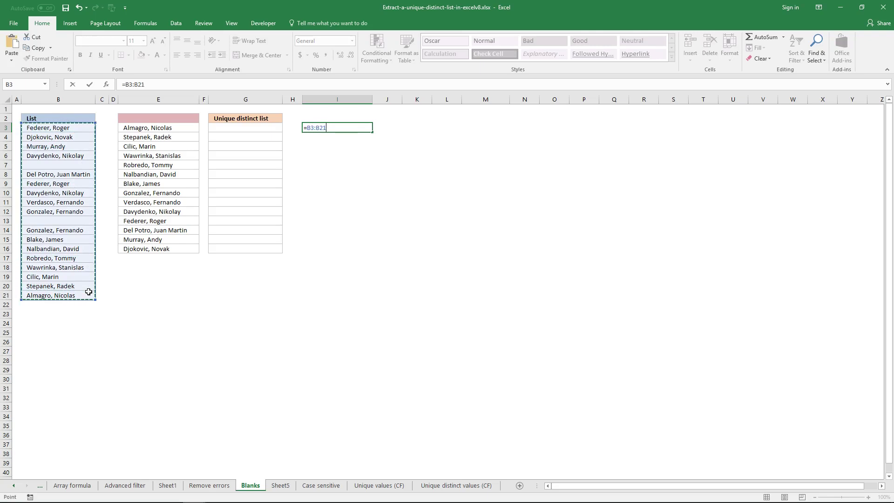
pyautogui.hotkey('ctrl', 'shift', 'Return')
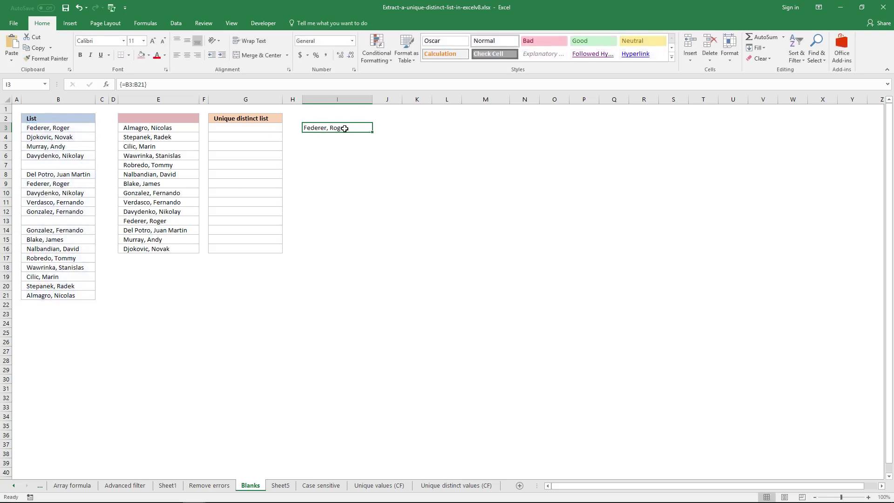
pyautogui.moveTo(343, 127); pyautogui.dragTo(335, 291)
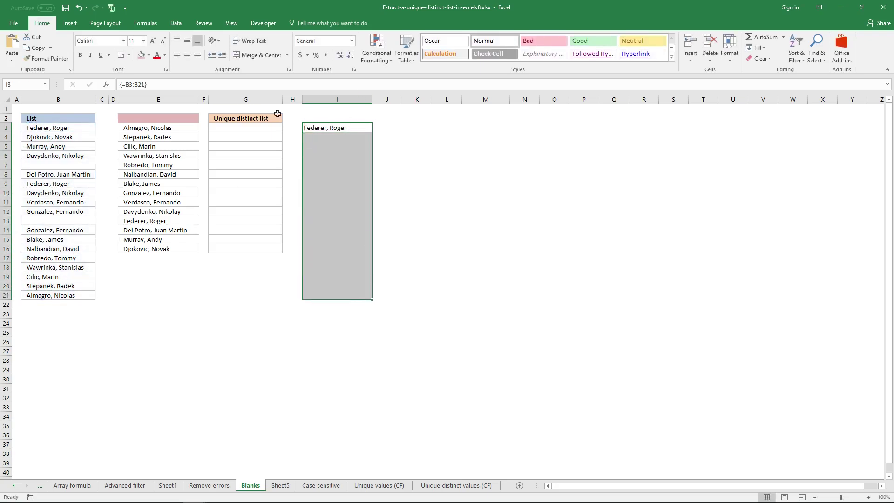
pyautogui.click(273, 85)
pyautogui.hotkey('ctrl', 'shift', 'Return')
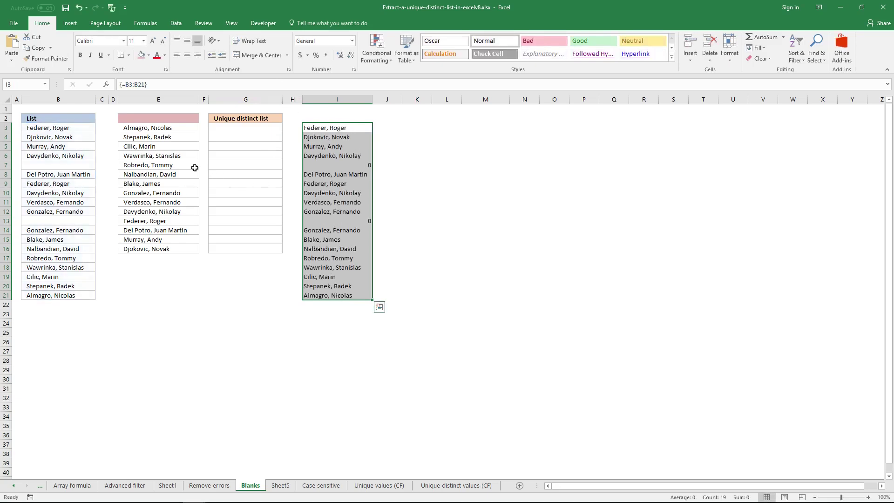
# Compare the 0 results in I7 and I13 with the blank cells in column B
pyautogui.click(60, 163)
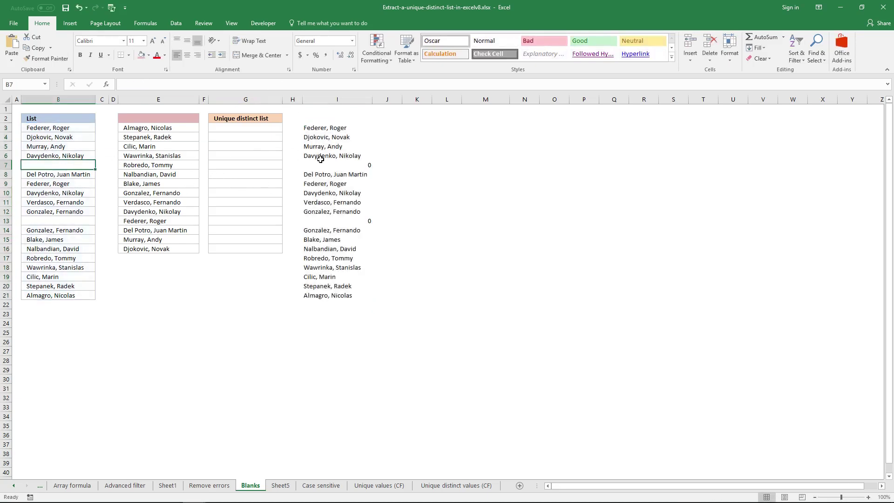
pyautogui.click(333, 166)
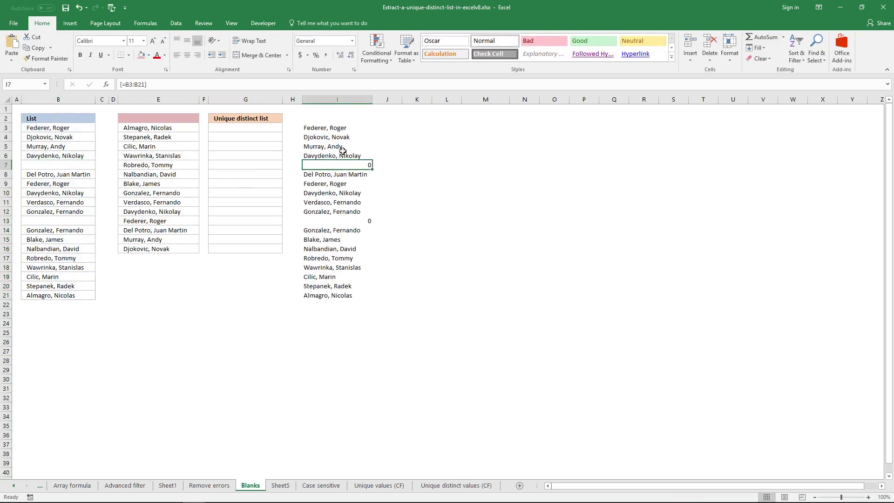
pyautogui.click(342, 130)
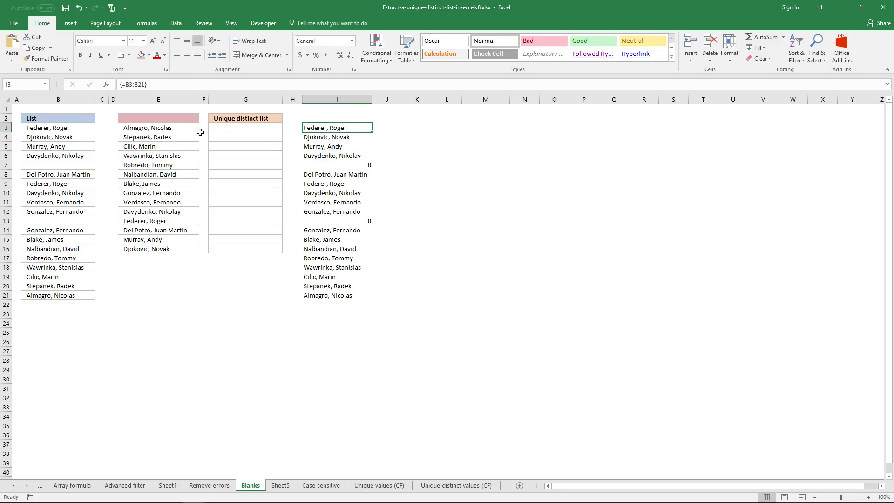
pyautogui.click(178, 127)
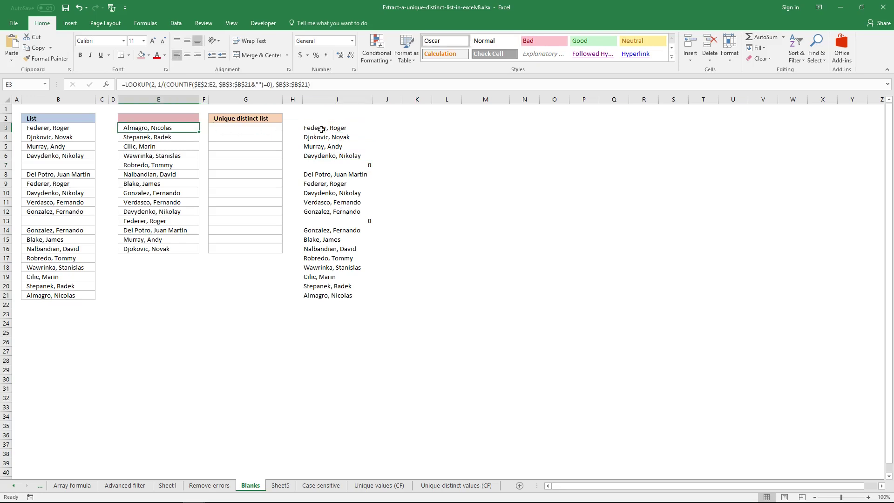
pyautogui.click(321, 129)
pyautogui.click(356, 165)
pyautogui.click(348, 218)
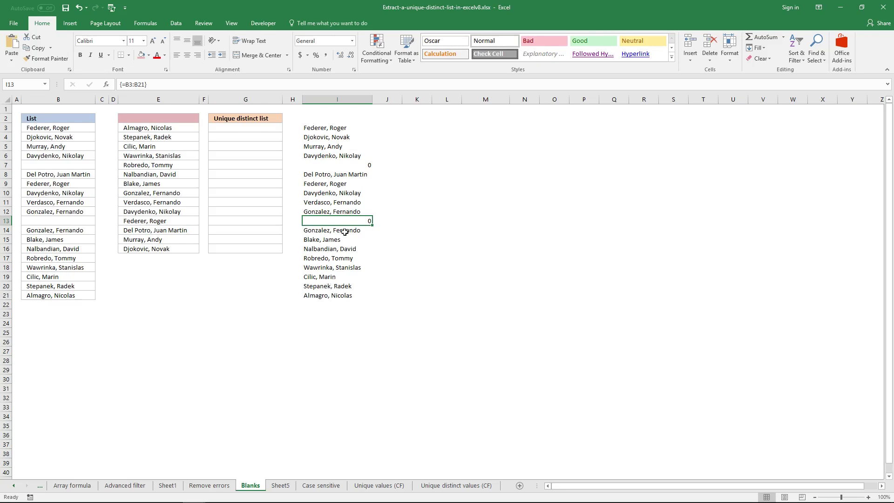
pyautogui.click(326, 130)
# Enter =$B$3:$B$21&"" as an array formula in J3
pyautogui.click(393, 122)
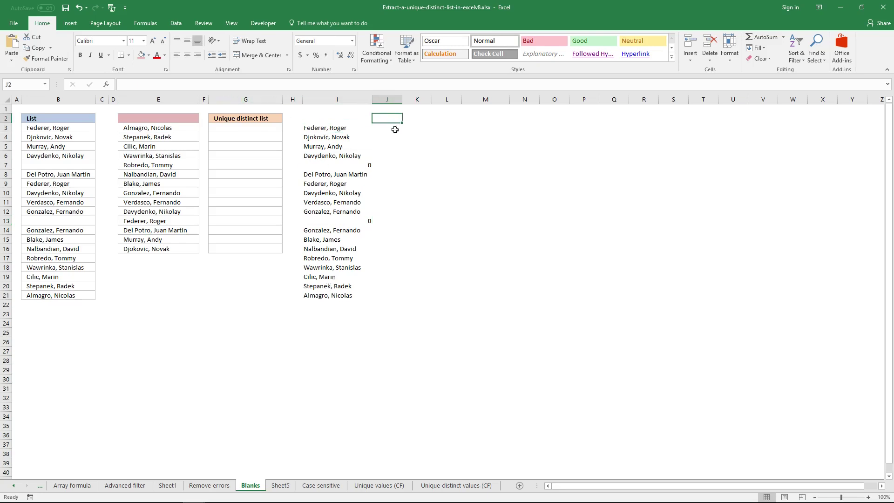
pyautogui.click(393, 130)
pyautogui.write('=')
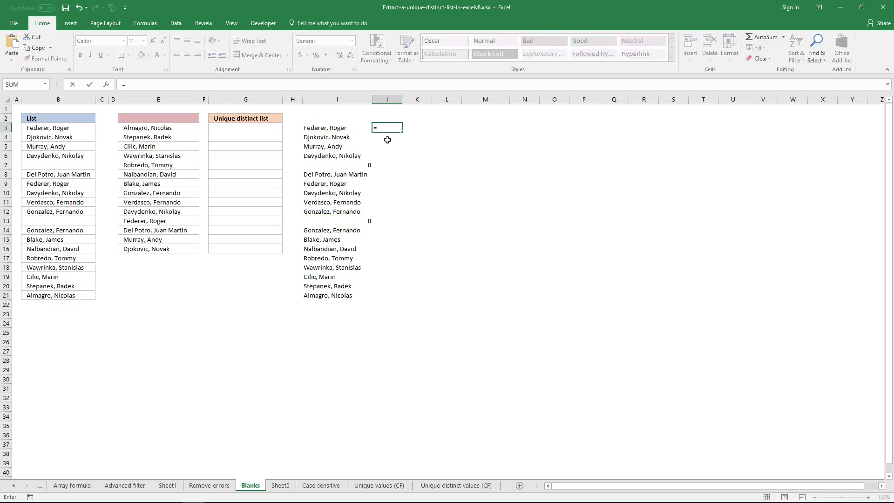
pyautogui.click(86, 129)
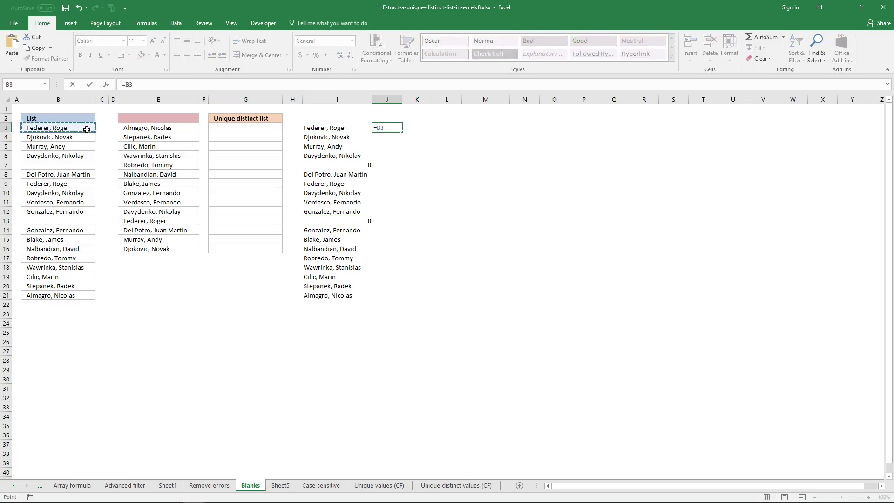
pyautogui.moveTo(86, 129); pyautogui.dragTo(83, 294)
pyautogui.press('F4')
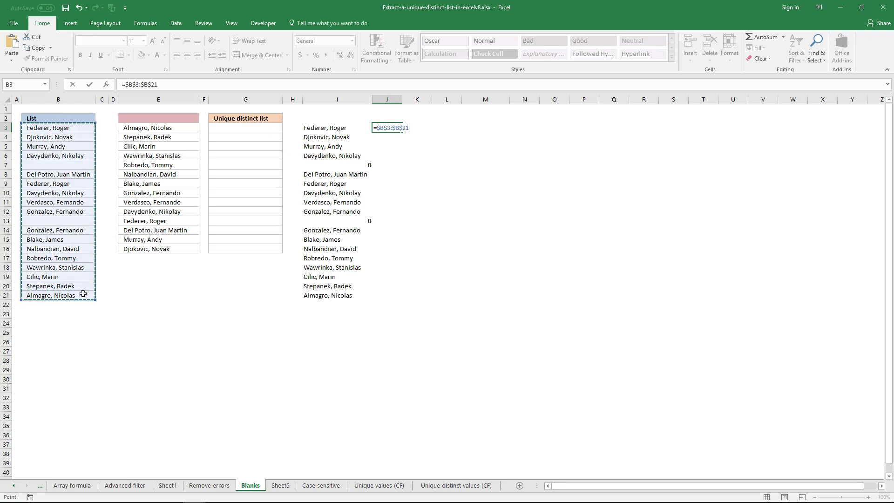
pyautogui.write('&')
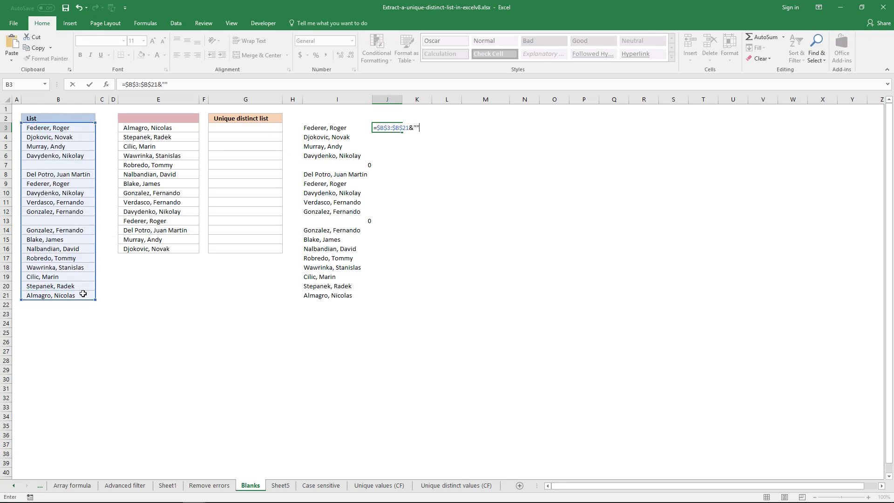
pyautogui.write('""')
pyautogui.hotkey('ctrl', 'shift', 'Return')
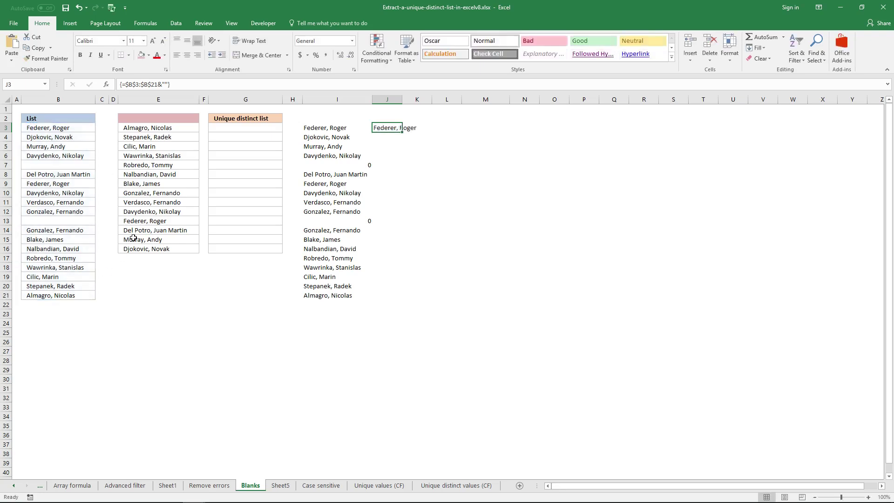
# Extend the formula as an array across J3:J21, widen column J, and check J7 and J13
pyautogui.moveTo(386, 134); pyautogui.dragTo(393, 295)
pyautogui.click(328, 84)
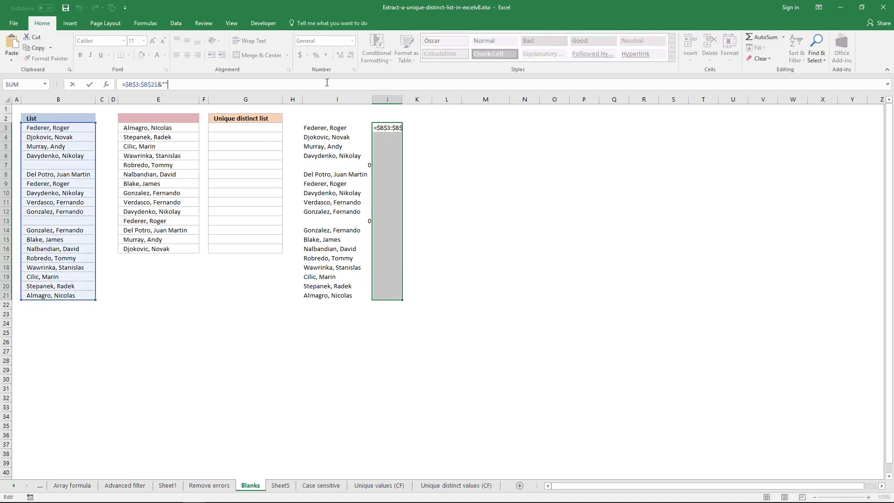
pyautogui.hotkey('ctrl', 'shift', 'Return')
pyautogui.click(382, 165)
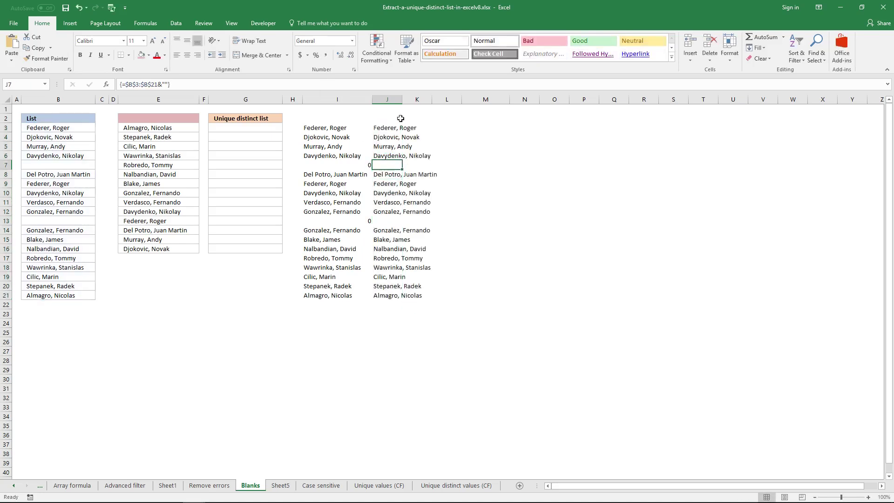
pyautogui.doubleClick(402, 99)
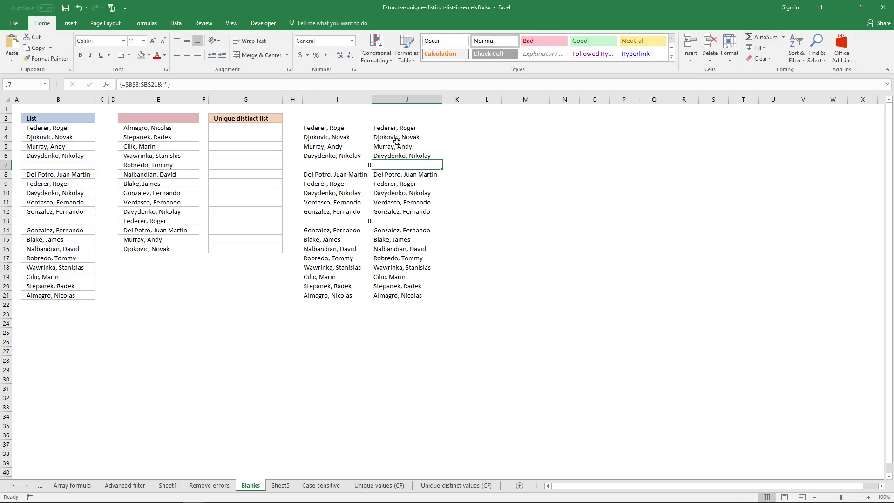
pyautogui.click(404, 219)
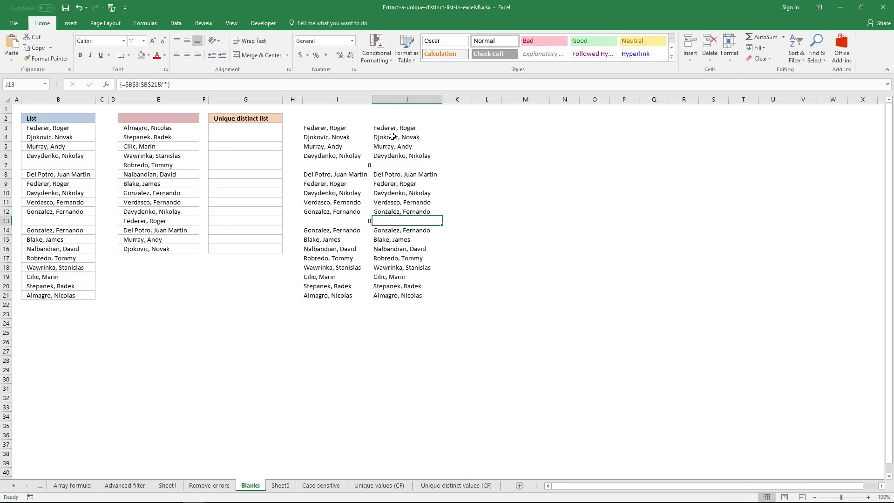
# Select the COUNTIF($E$2:E2,$B$3:$B$21&"") portion of E3's formula in the formula bar
pyautogui.click(181, 130)
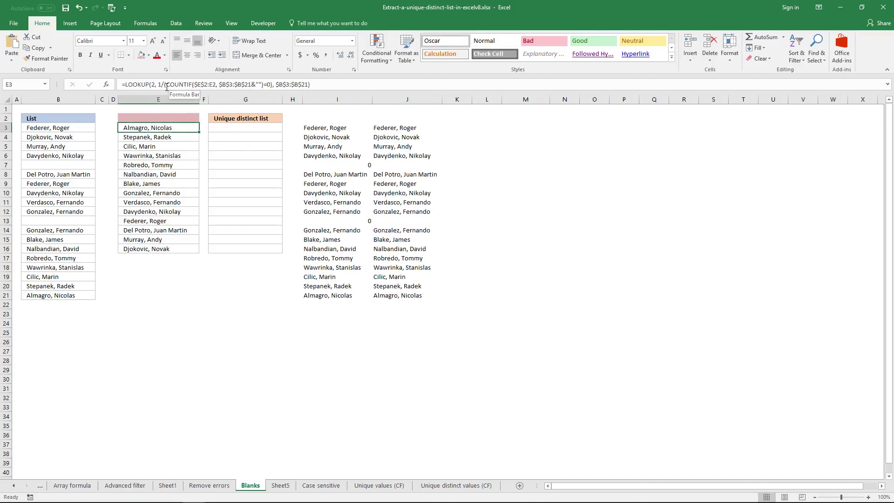
pyautogui.moveTo(163, 84); pyautogui.dragTo(263, 84)
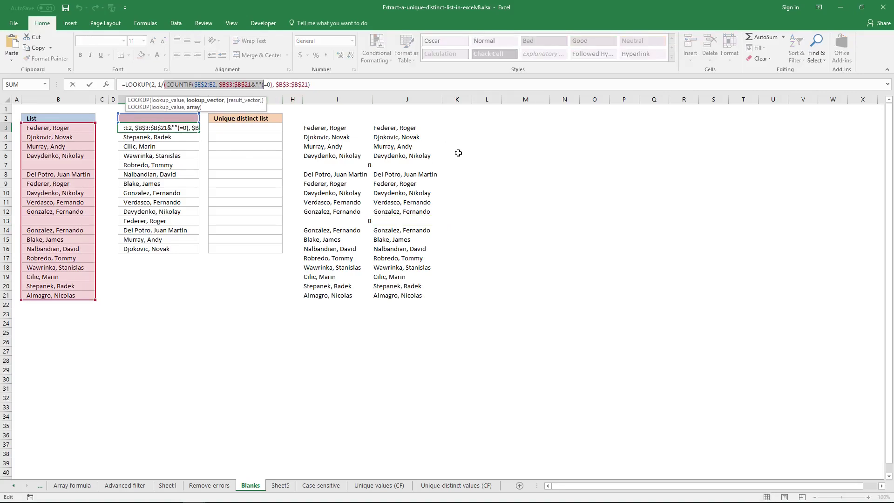
# Paste the COUNTIF part into K3, drop the extra parenthesis, and enter it as an array formula
pyautogui.press('Return')
pyautogui.click(458, 127)
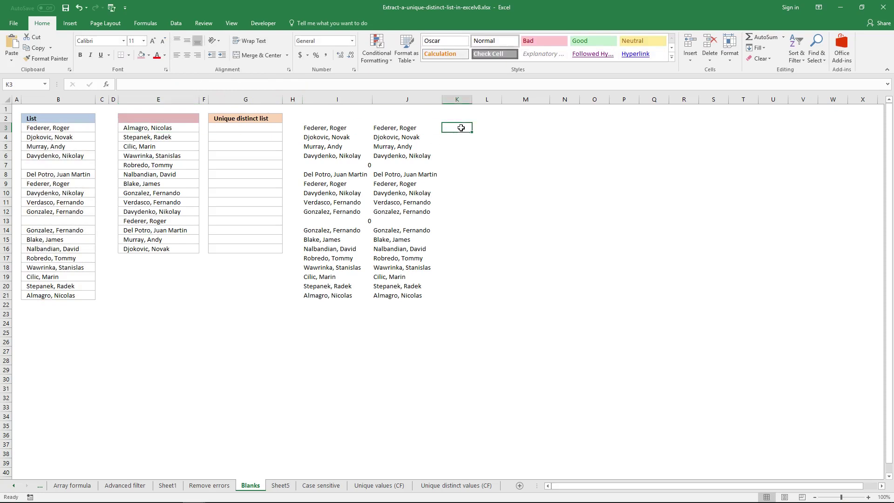
pyautogui.click(394, 85)
pyautogui.hotkey('ctrl', 'v')
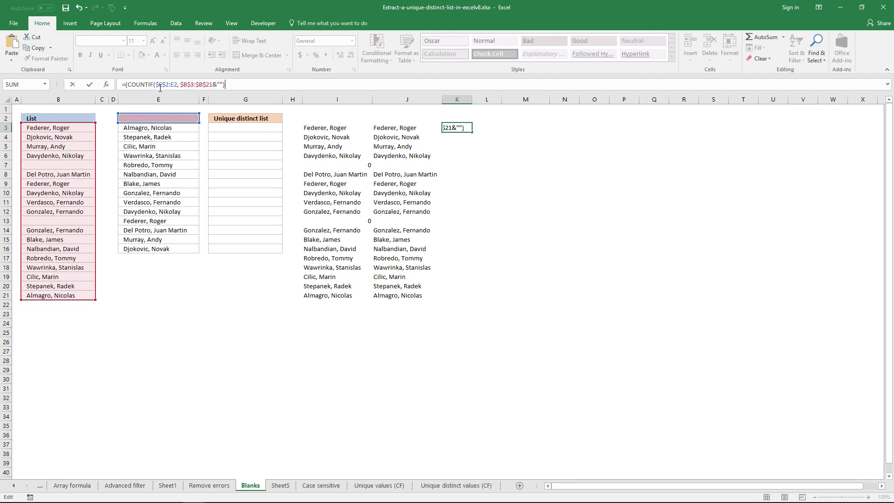
pyautogui.press('BackSpace')
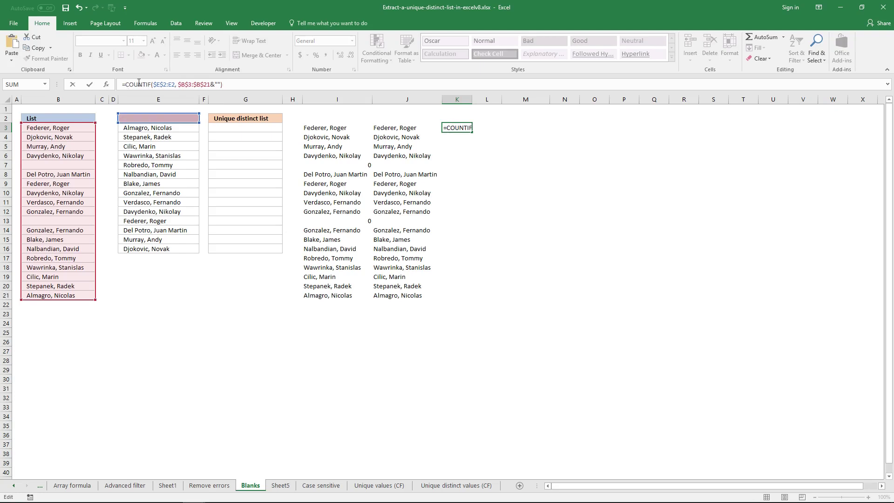
pyautogui.hotkey('ctrl', 'shift', 'Return')
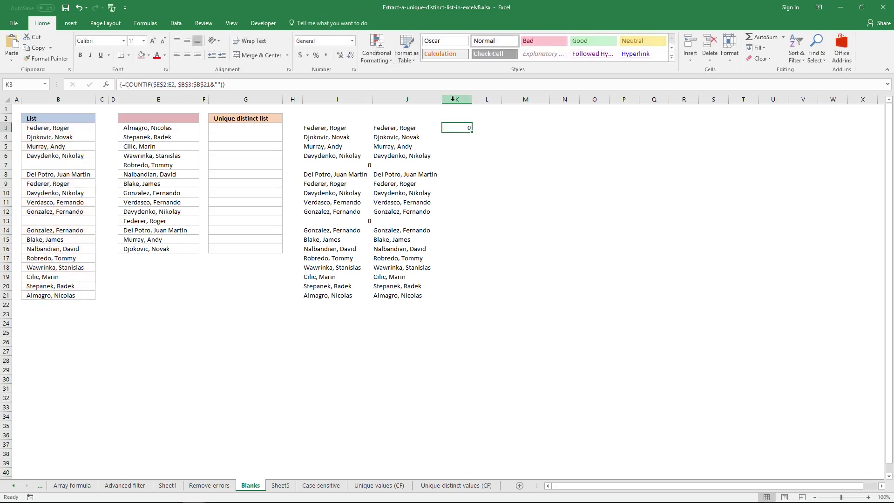
# Extend the COUNTIF array across K3:K21, showing 1 at blank rows 7 and 13
pyautogui.moveTo(459, 126); pyautogui.dragTo(459, 298)
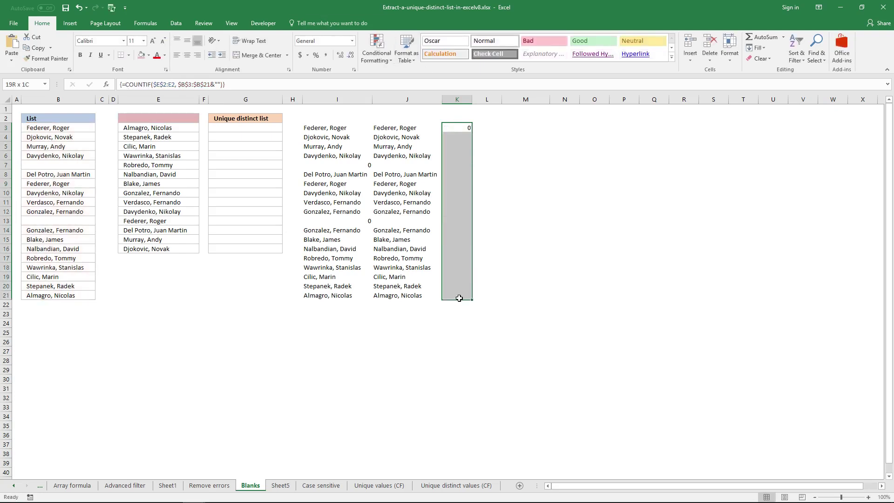
pyautogui.click(328, 83)
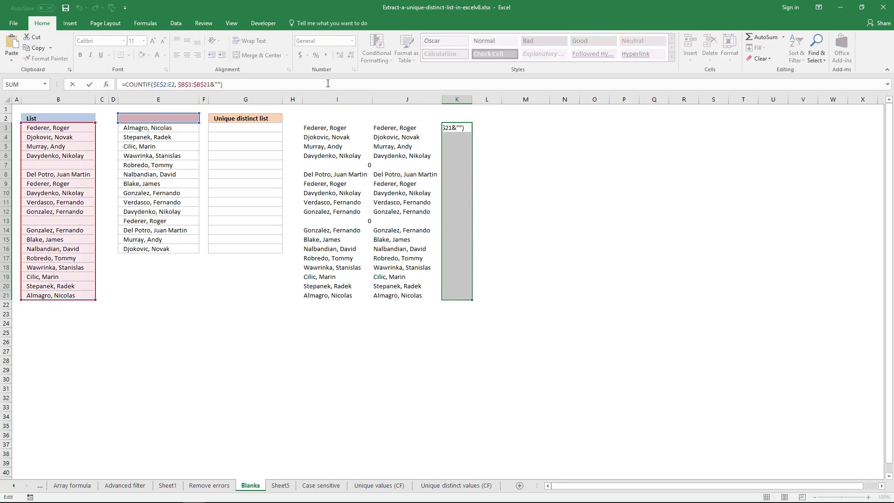
pyautogui.hotkey('ctrl', 'shift', 'Return')
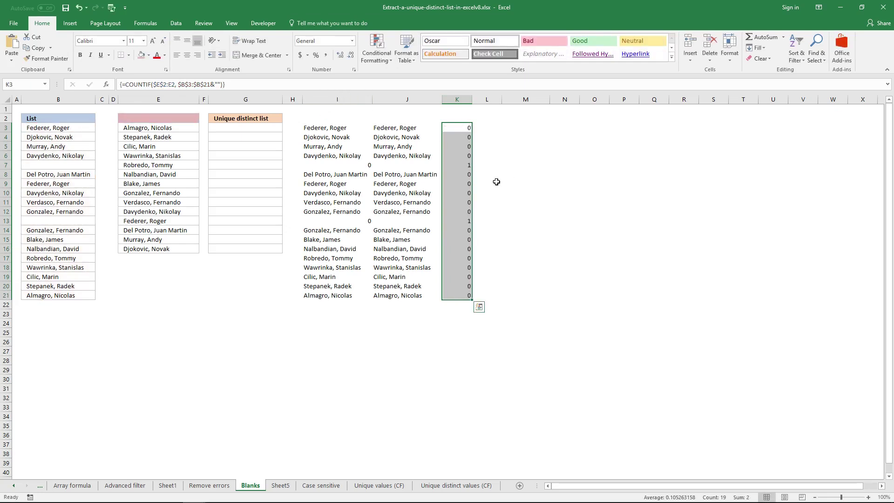
pyautogui.click(444, 127)
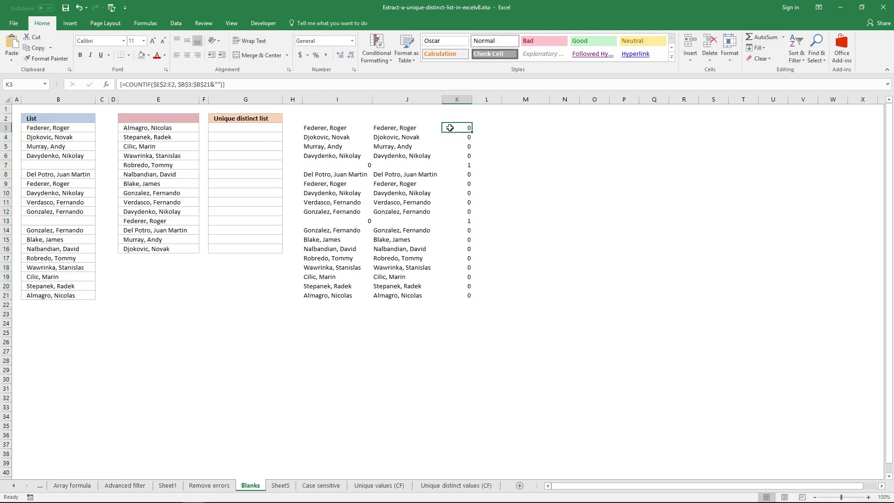
pyautogui.click(167, 84)
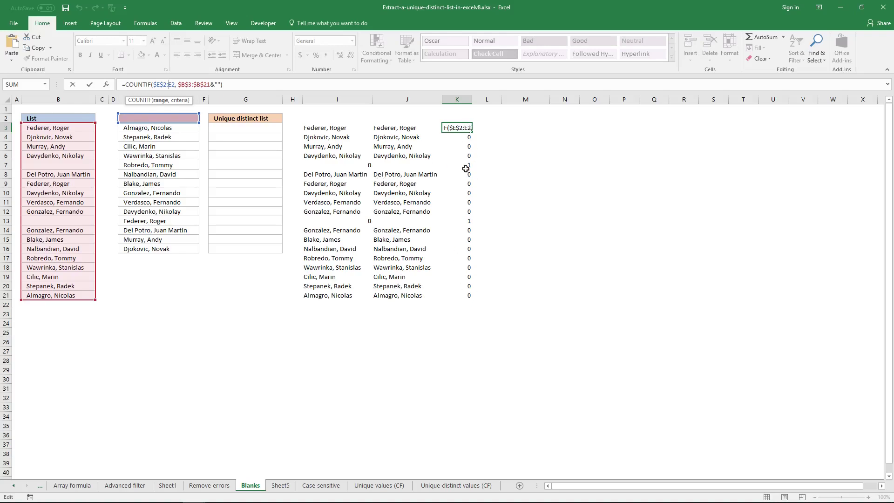
# Copy COUNTIF(...)=0 from E3's formula and enter it in L3 with a leading = as an array
pyautogui.press('Escape')
pyautogui.click(180, 128)
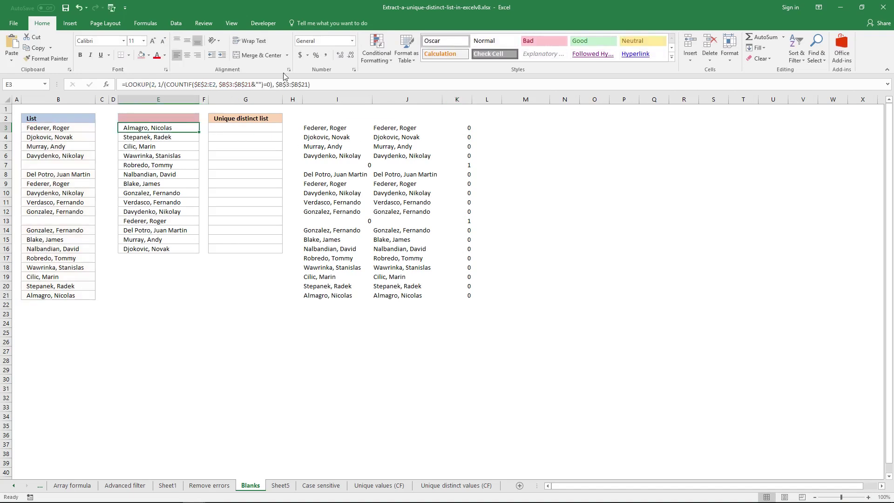
pyautogui.moveTo(271, 85); pyautogui.dragTo(166, 85)
pyautogui.press('Escape')
pyautogui.click(486, 128)
pyautogui.hotkey('ctrl', 'v')
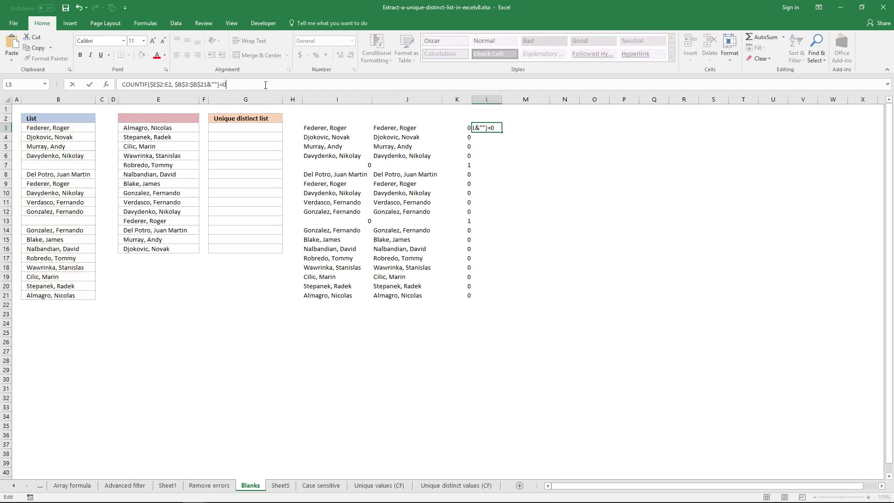
pyautogui.click(123, 85)
pyautogui.write('=')
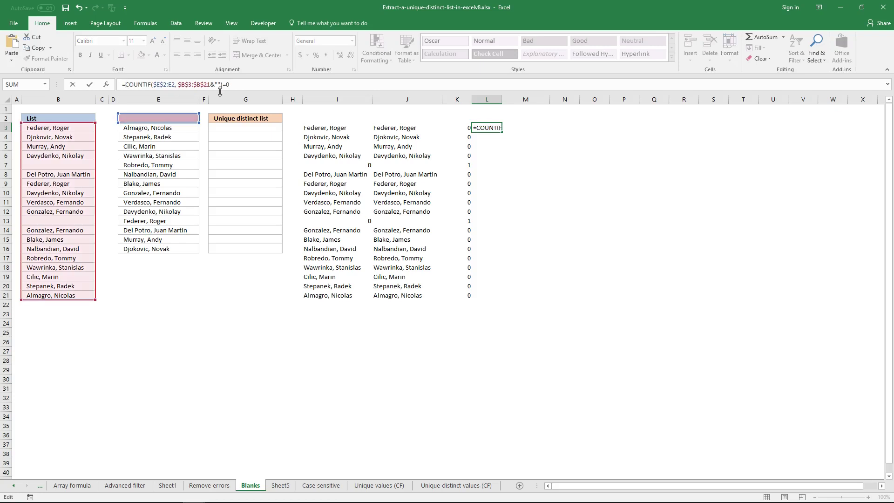
pyautogui.hotkey('ctrl', 'shift', 'Return')
# Extend the comparison array across L3:L21, showing FALSE at rows 7 and 13
pyautogui.moveTo(486, 127); pyautogui.dragTo(485, 296)
pyautogui.click(311, 85)
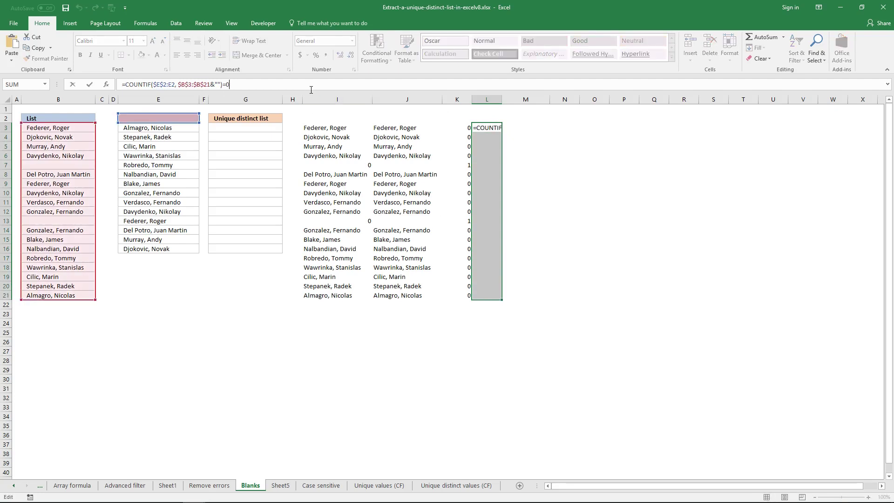
pyautogui.hotkey('ctrl', 'shift', 'Return')
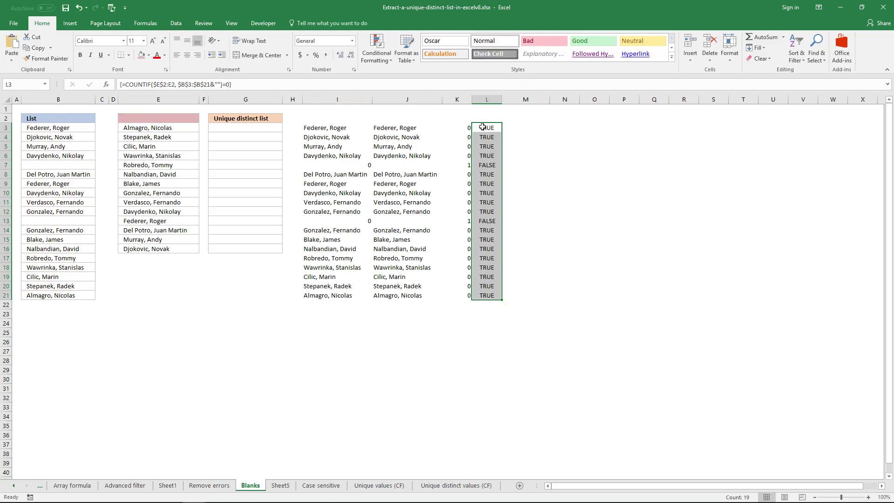
pyautogui.click(190, 129)
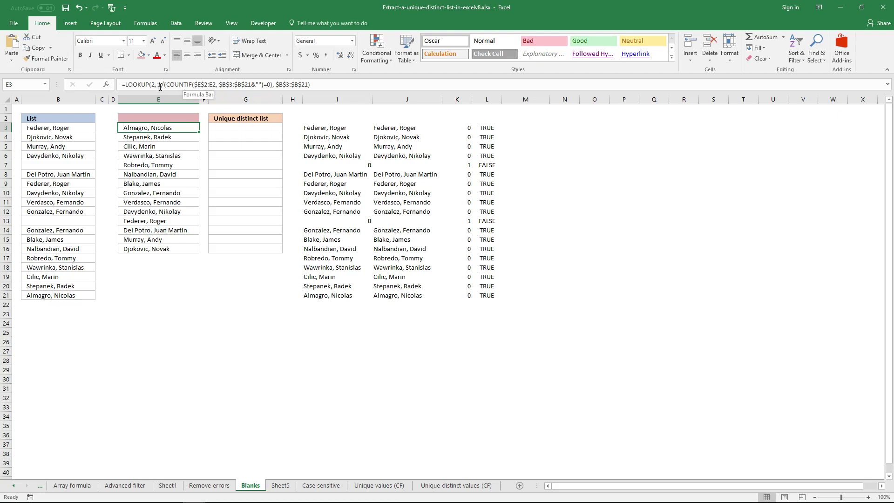
# Copy 1/(COUNTIF(...)=0) from E3's formula and enter it in M3 as an array formula
pyautogui.moveTo(158, 85); pyautogui.dragTo(263, 84)
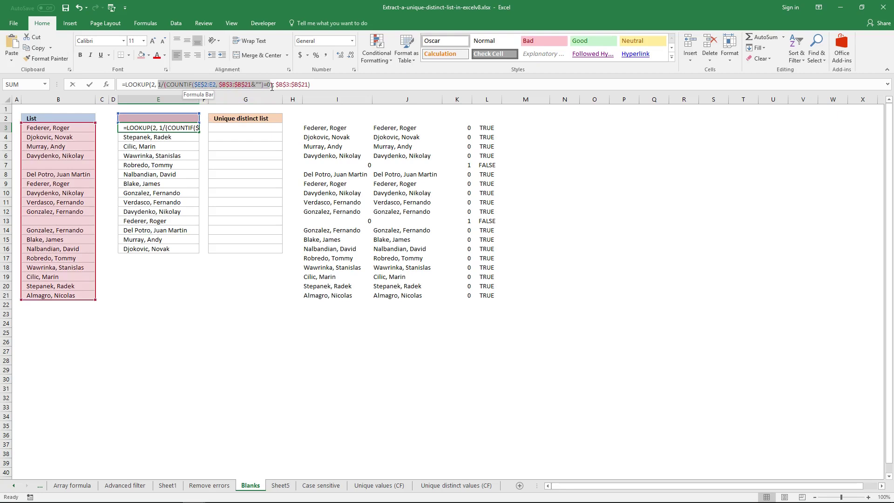
pyautogui.moveTo(272, 87); pyautogui.dragTo(274, 85)
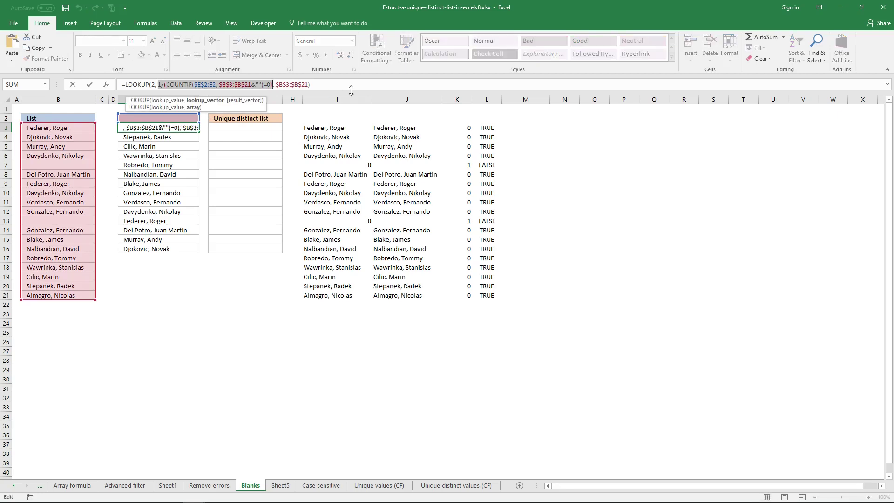
pyautogui.press('Escape')
pyautogui.click(513, 130)
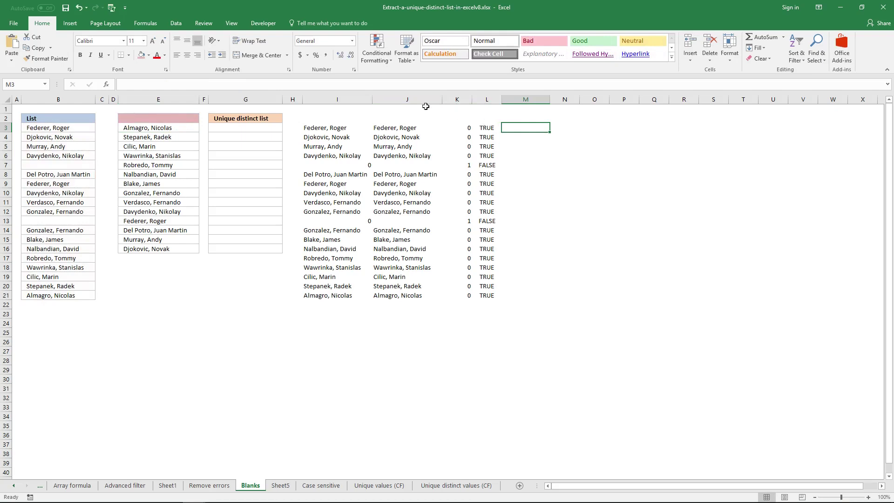
pyautogui.click(357, 86)
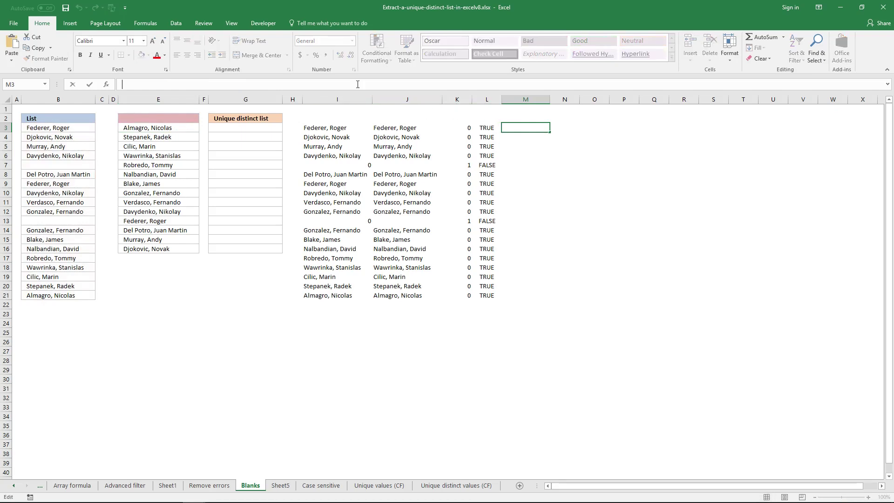
pyautogui.write('=1/(COUNTIF($E$2:E2, $B$3:$B$21&"")=0)')
pyautogui.hotkey('ctrl', 'shift', 'Return')
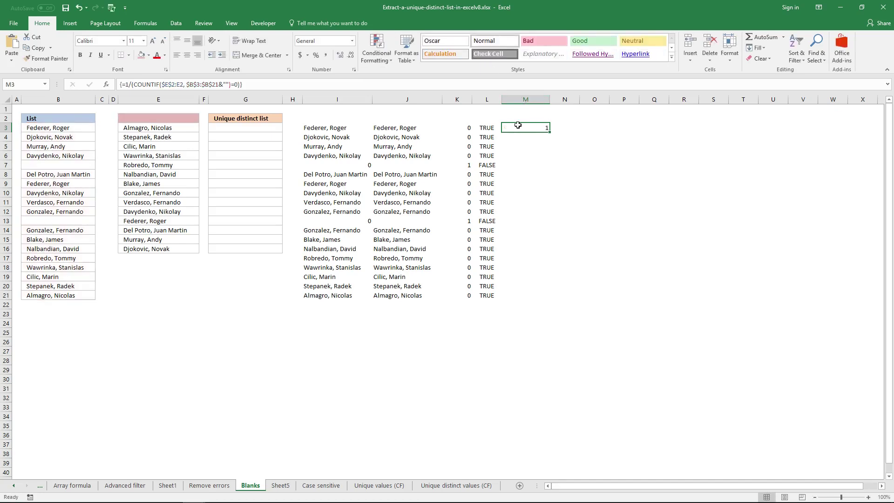
# Extend the division array across M3:M21, giving 1 for names and #DIV/0! at rows 7 and 13
pyautogui.moveTo(517, 125); pyautogui.dragTo(522, 292)
pyautogui.click(396, 79)
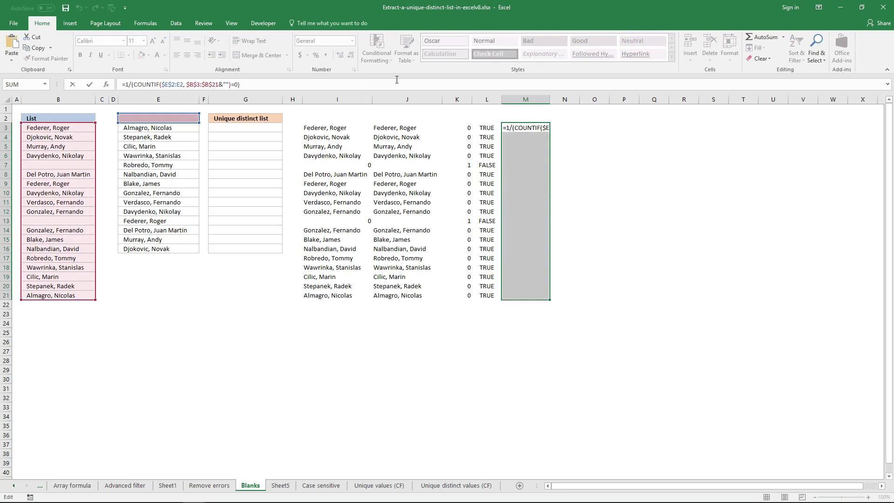
pyautogui.hotkey('ctrl', 'shift', 'Return')
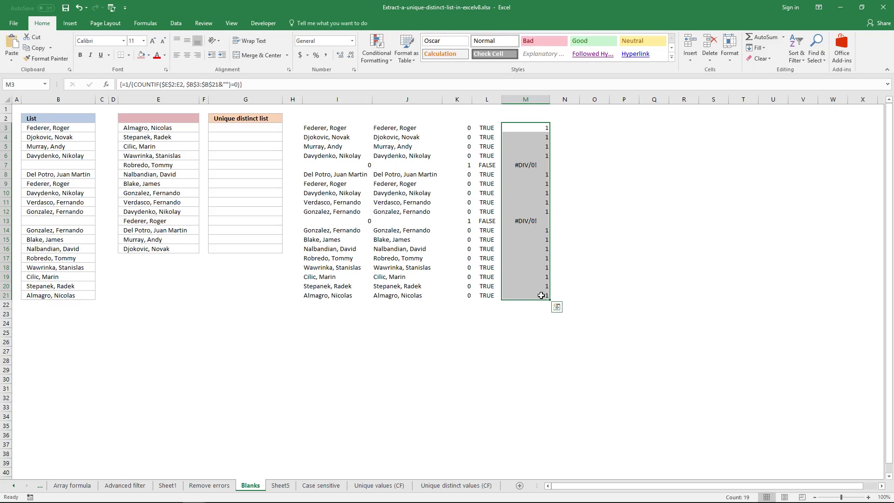
# Copy E3's full LOOKUP formula into N3, returning "Almagro, Nicolas", and compare it with E3
pyautogui.click(166, 128)
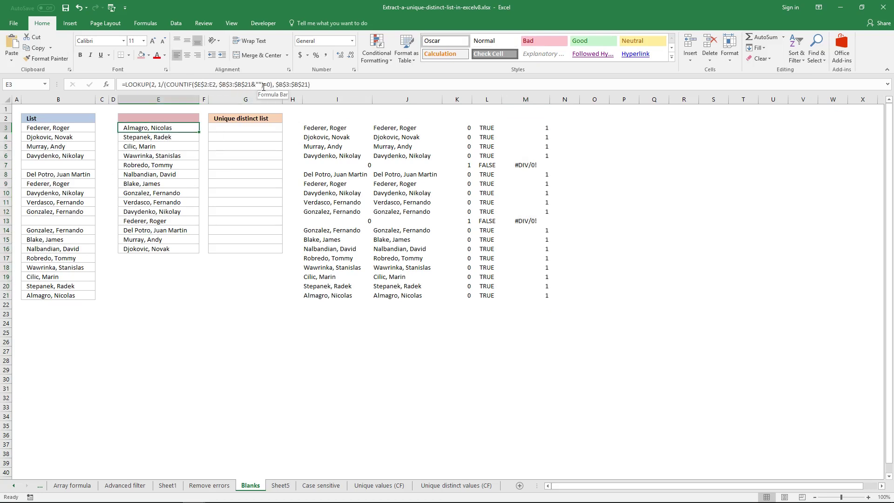
pyautogui.tripleClick(318, 81)
pyautogui.hotkey('ctrl', 'c')
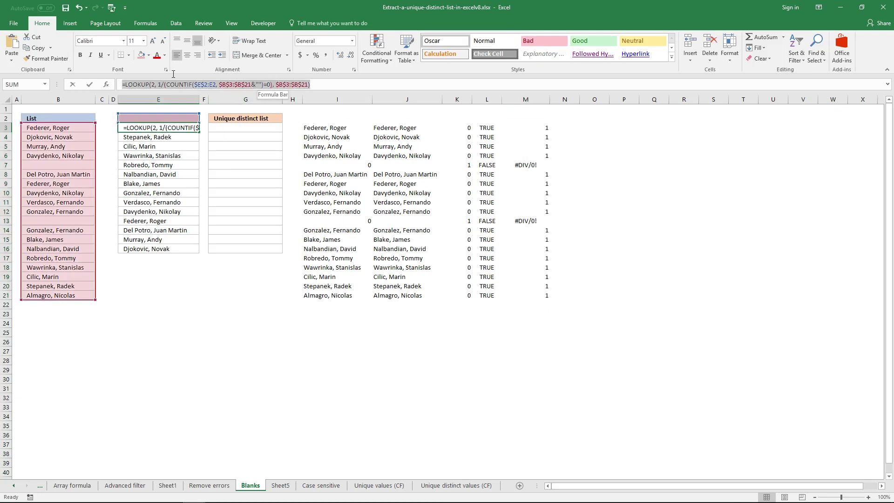
pyautogui.hotkey('ctrl', 'shift', 'Return')
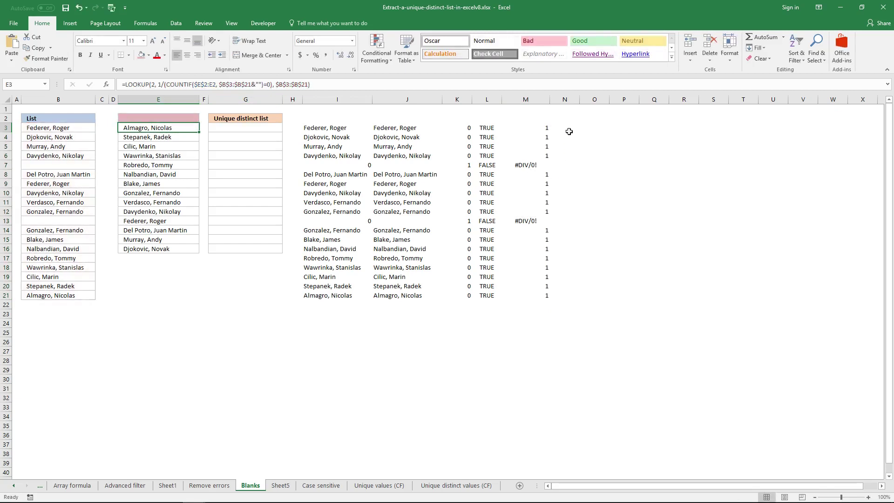
pyautogui.click(565, 129)
pyautogui.hotkey('ctrl', 'v')
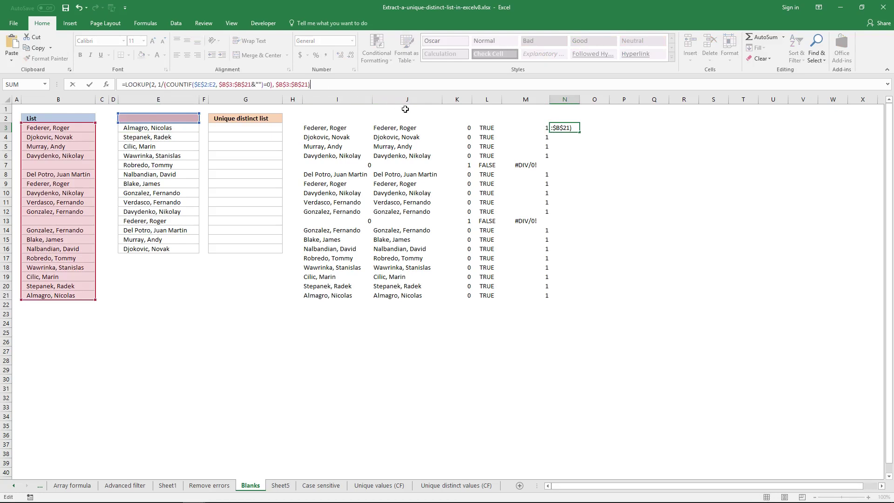
pyautogui.hotkey('ctrl', 'Return')
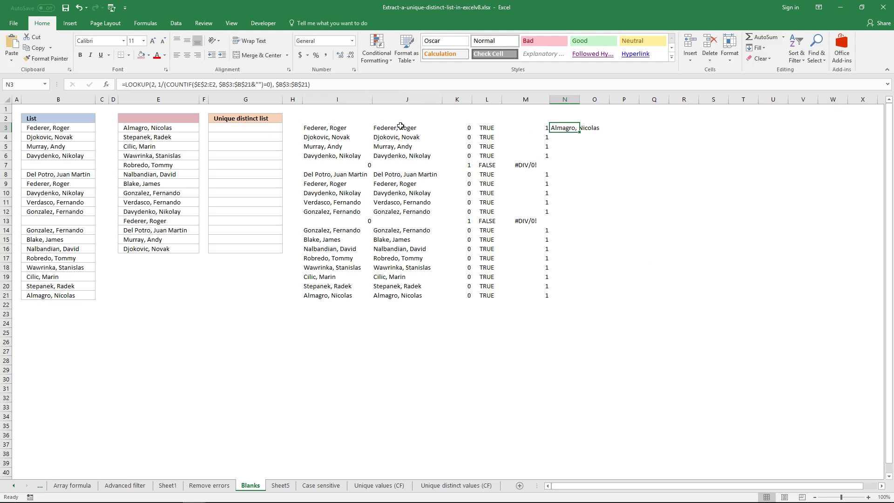
pyautogui.click(183, 129)
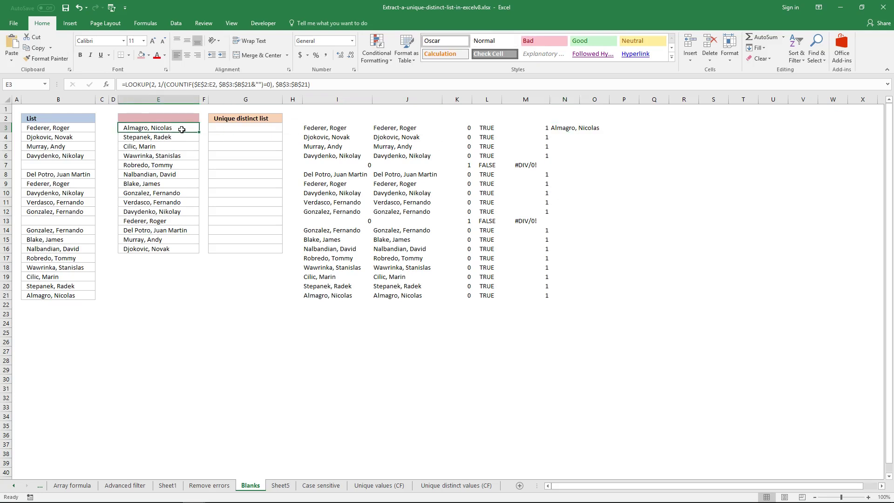
pyautogui.click(562, 130)
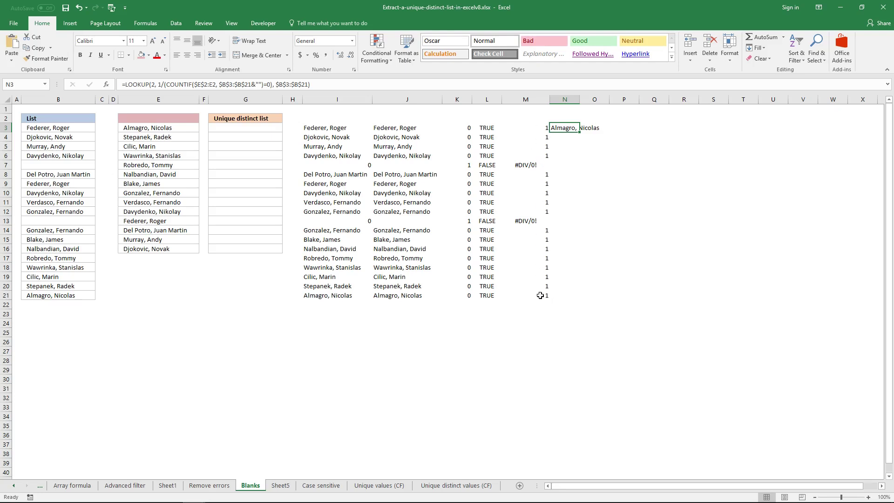
# Bring the Get Digital Help article beside the workbook and clear the selected D3 formula text
pyautogui.hotkey('alt', 'Tab')
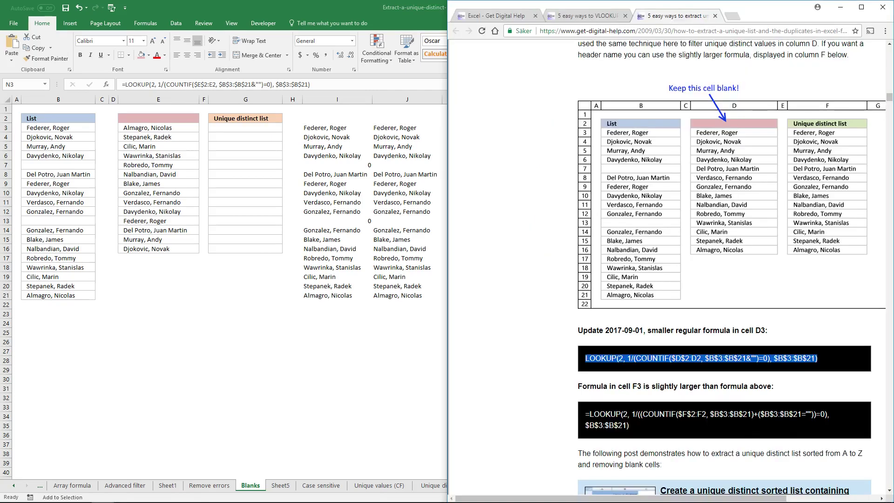
pyautogui.click(784, 418)
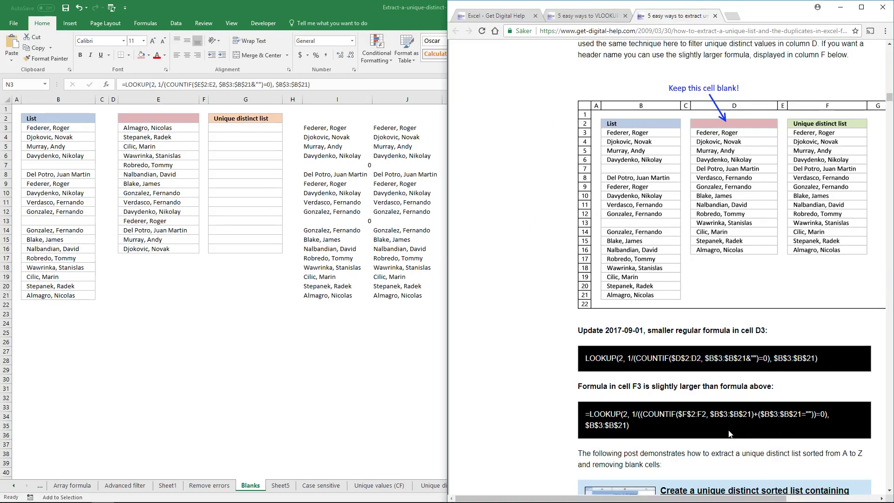